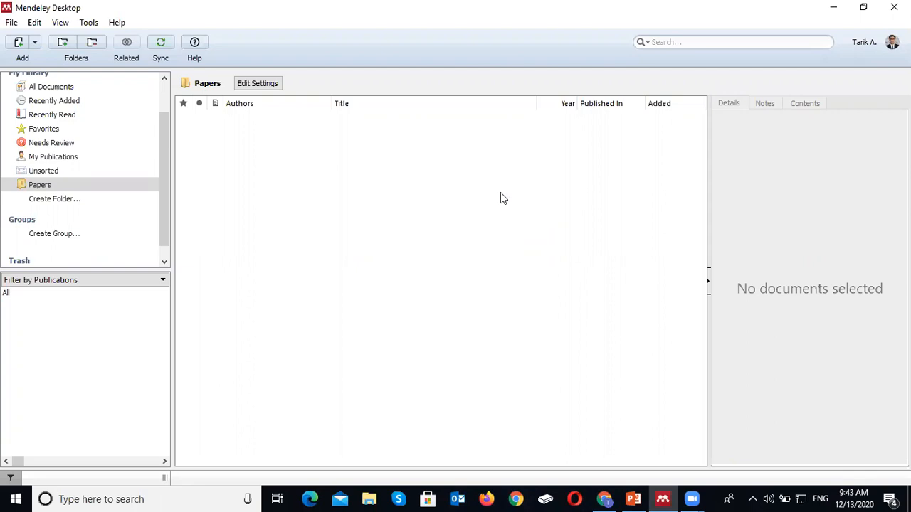
Step: Add the PDF of "A novel hybrid GWO with WOA for global numerical optimization and solving pressure vessel design" to the Papers folder
mouse_move(163, 179)
left_mouse_down()
mouse_move(164, 212)
mouse_move(164, 177)
left_mouse_up()
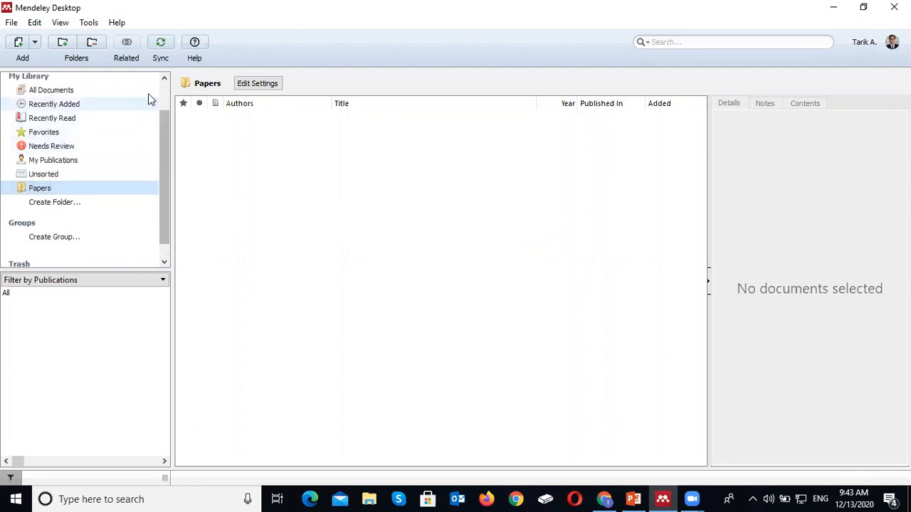
left_click(13, 25)
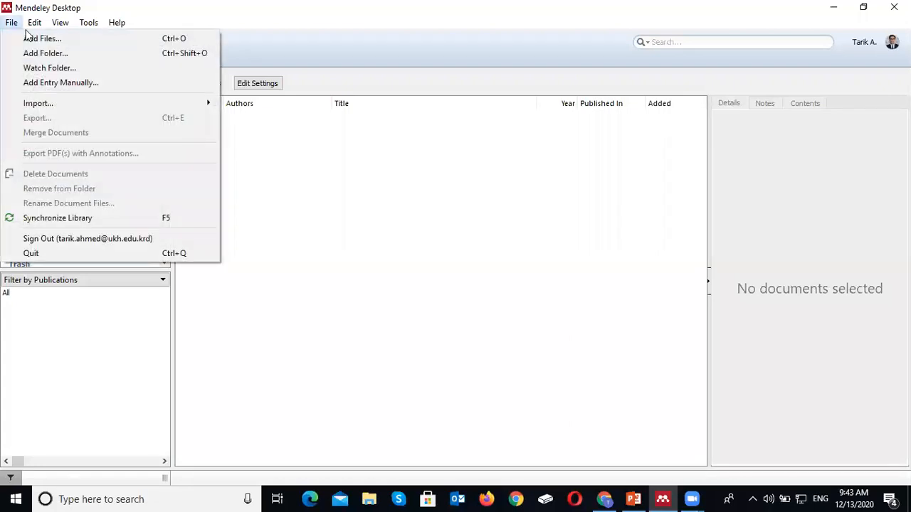
left_click(39, 38)
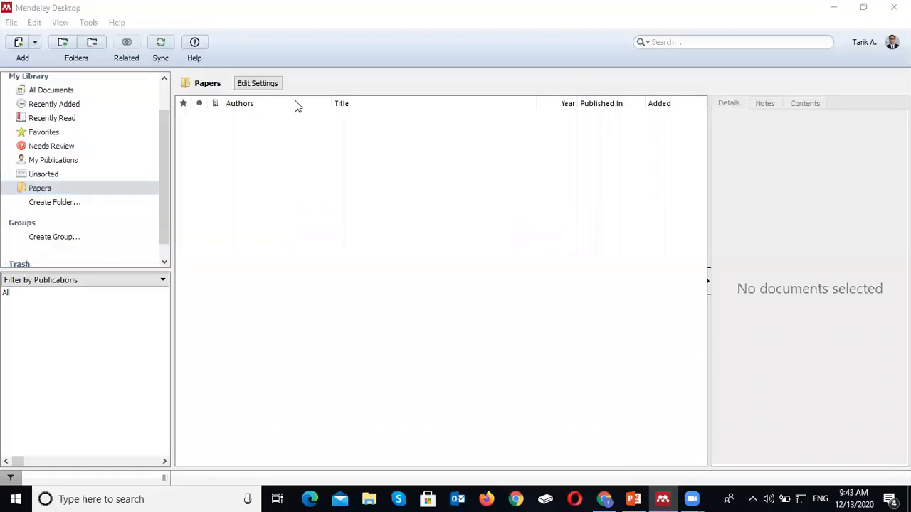
double_click(223, 111)
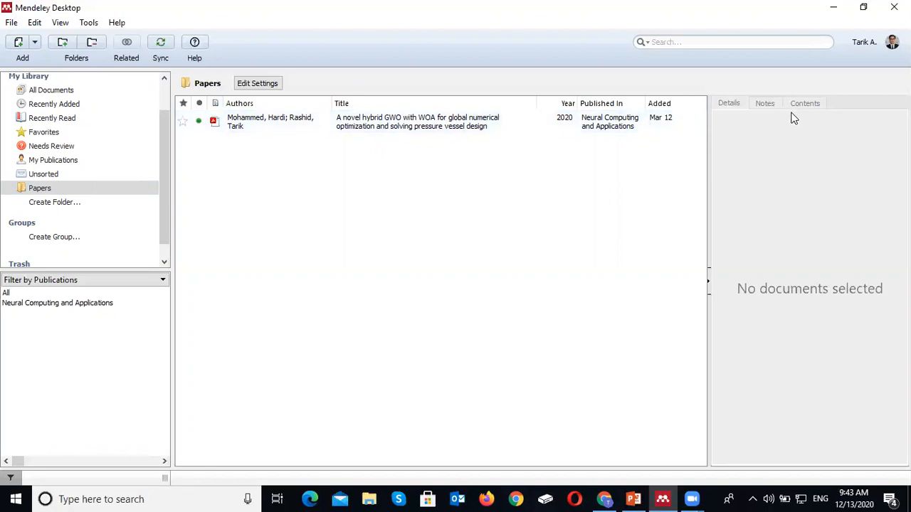
Step: Select the added paper and review its bibliographic details, including the journal, URL, catalog IDs and attached file
left_click(465, 131)
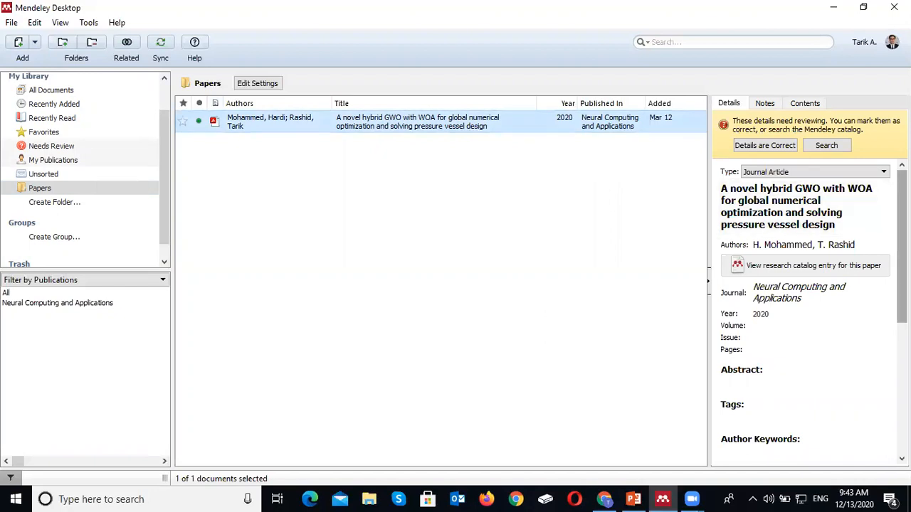
scroll(884, 241, "down", 1)
scroll(884, 241, "up", 1)
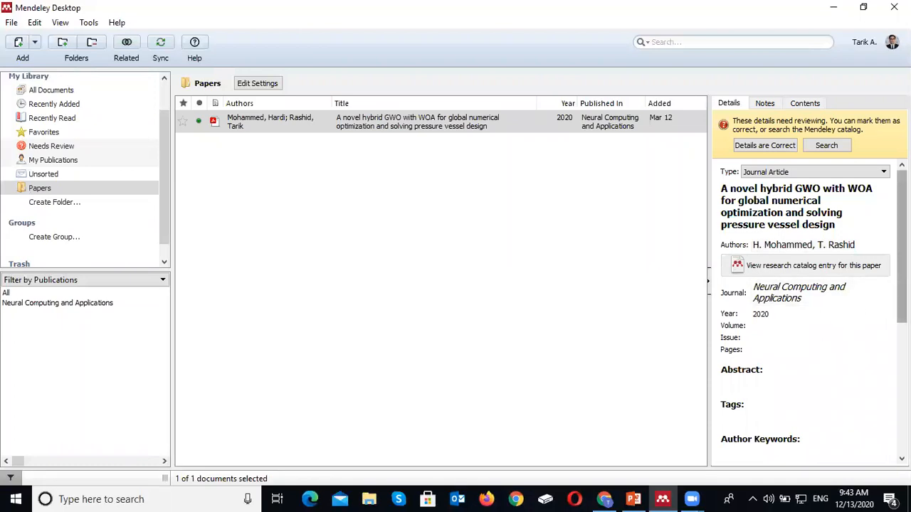
scroll(807, 313, "down", 5)
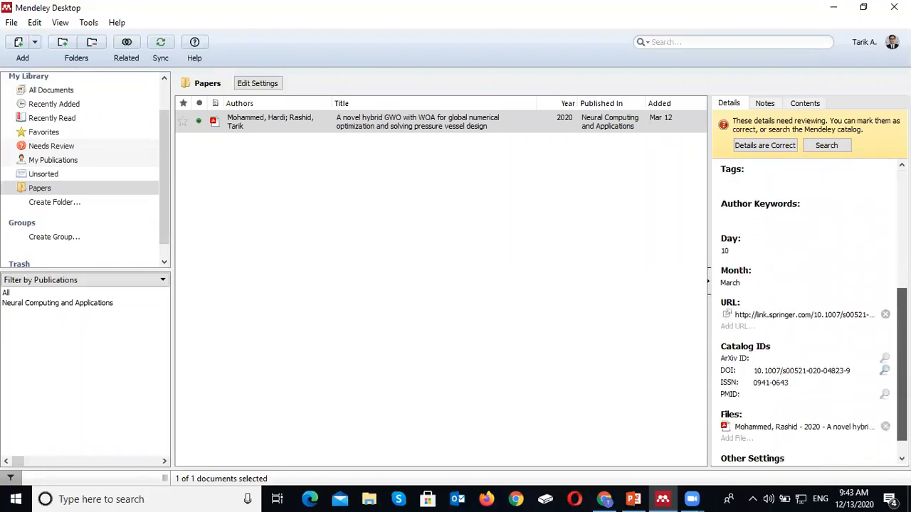
Step: Open the hybrid GWO with WOA paper for reading and view its notes and its contents outline
left_click(440, 130)
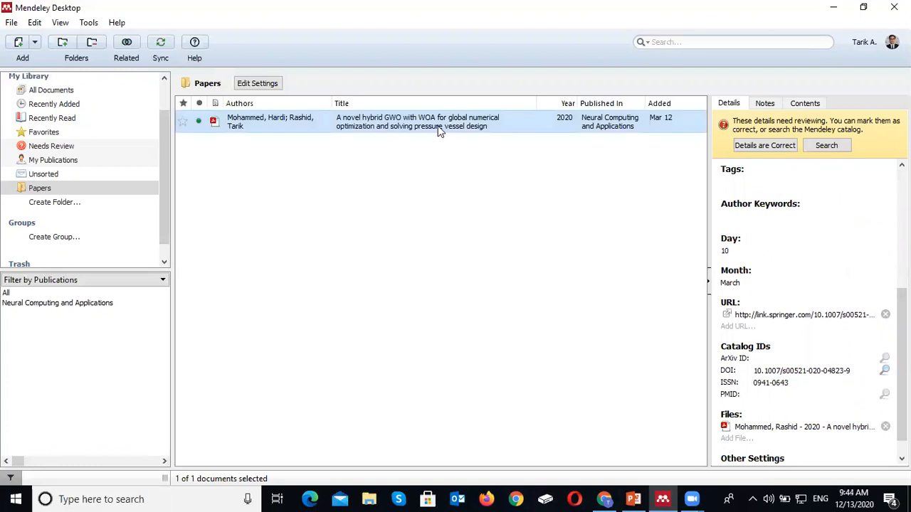
double_click(438, 119)
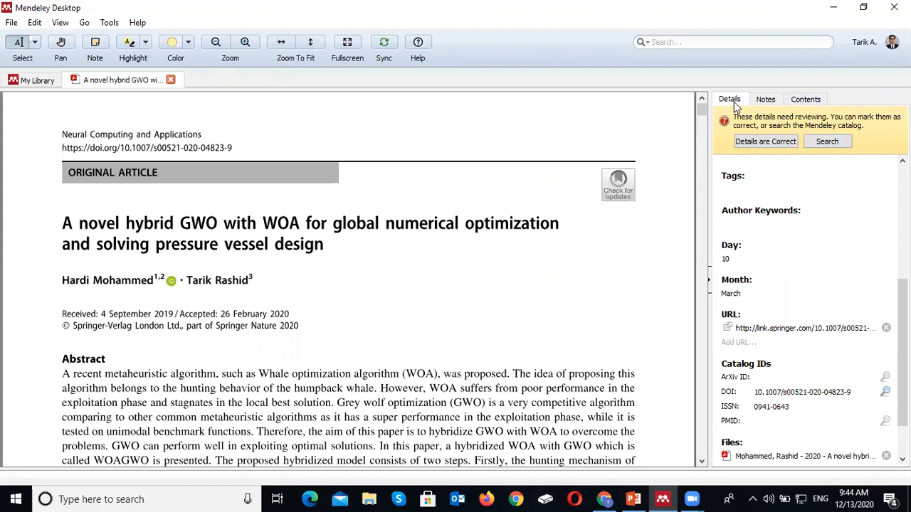
left_click(769, 102)
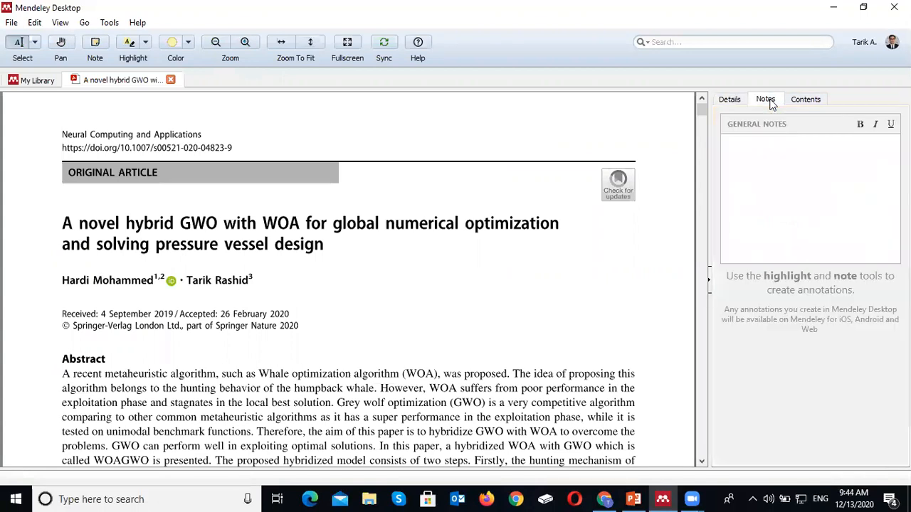
left_click(810, 101)
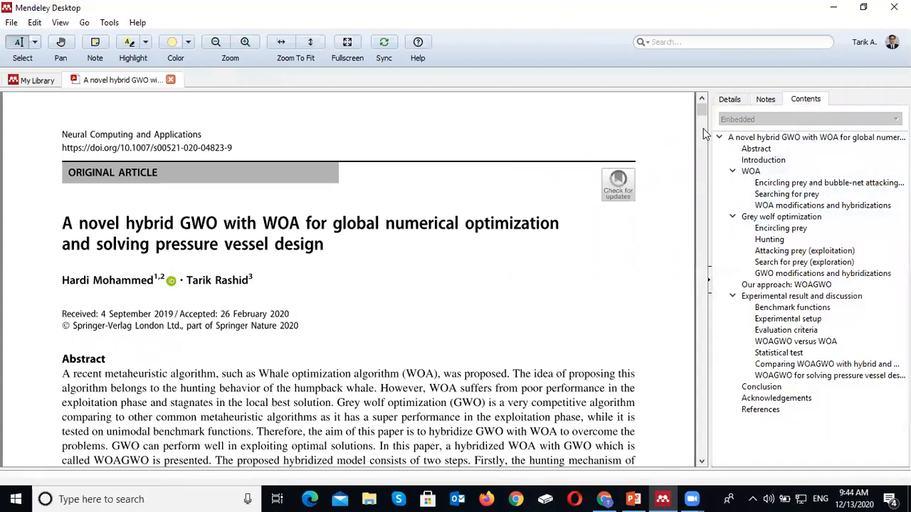
Step: Go to the paper's sections on encircling prey and bubble-net attacking, Grey wolf optimization, and Experimental result and discussion through the outline
left_click_drag(700, 108, 700, 105)
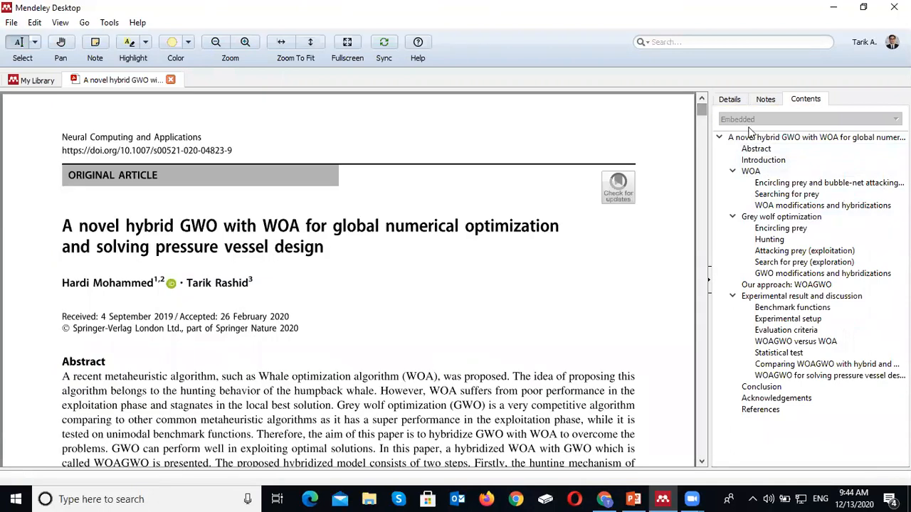
left_click(825, 182)
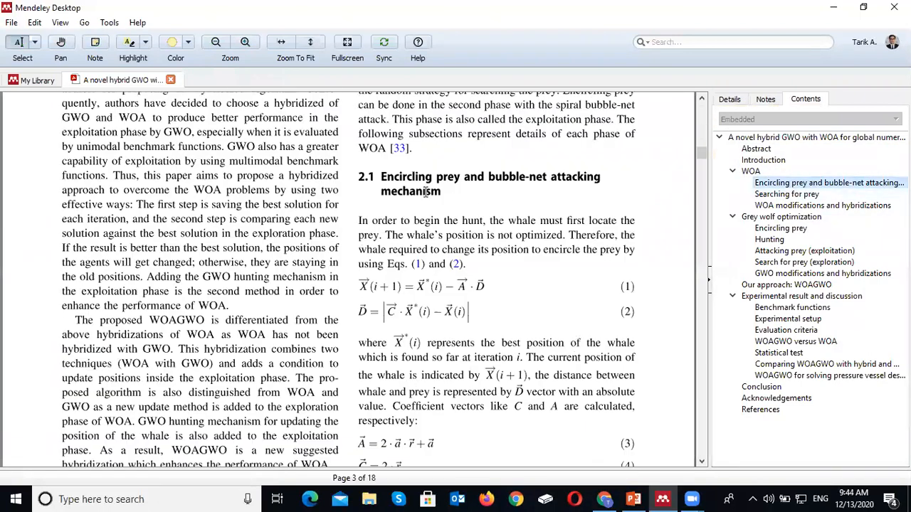
left_click(778, 219)
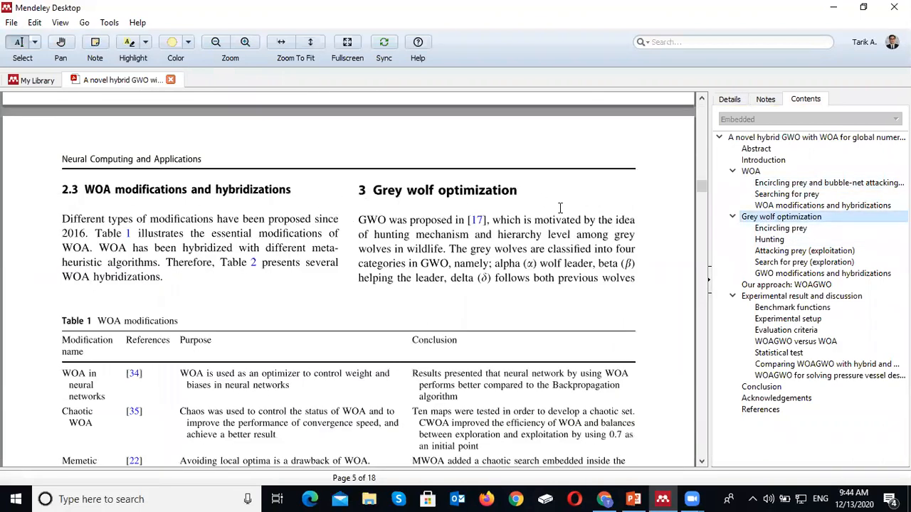
left_click(793, 297)
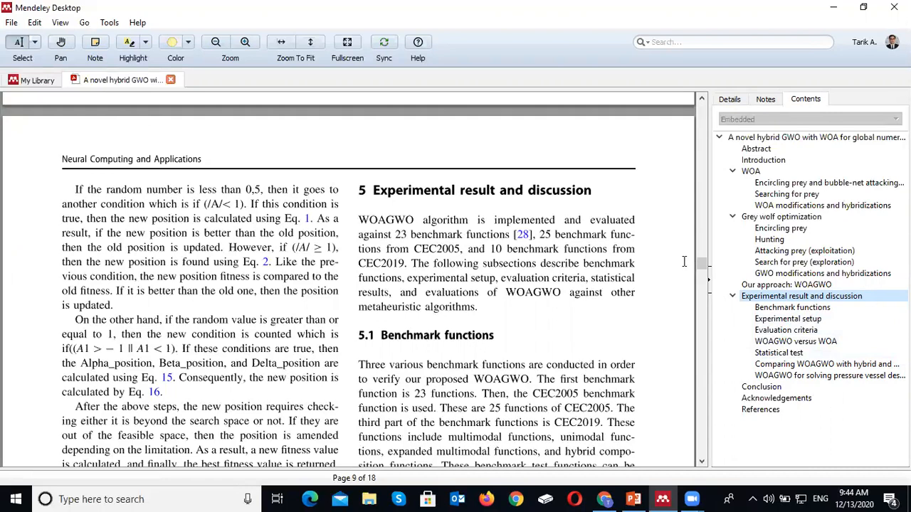
Step: Highlight in pink the page 2 paragraph about WOA hybridized with Colliding Bodies Optimization (CBO)
left_click_drag(699, 260, 704, 130)
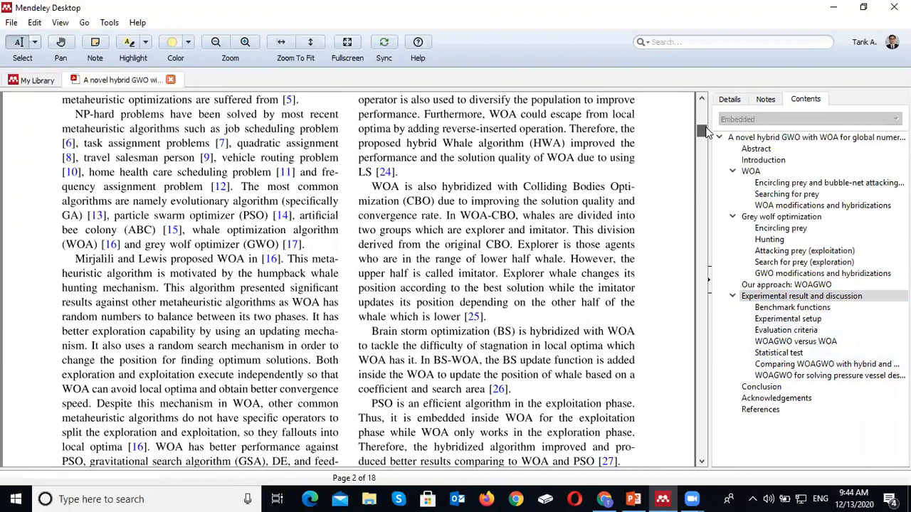
left_click_drag(371, 187, 486, 315)
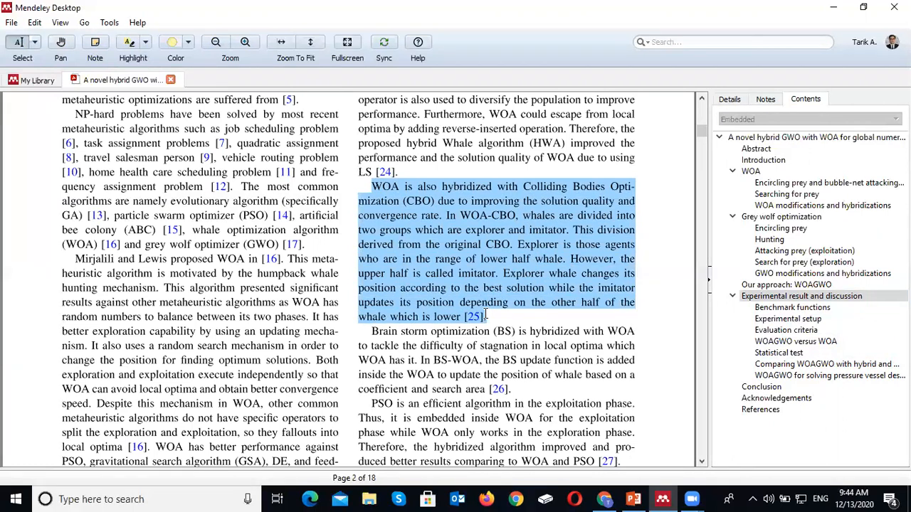
left_click_drag(486, 315, 486, 316)
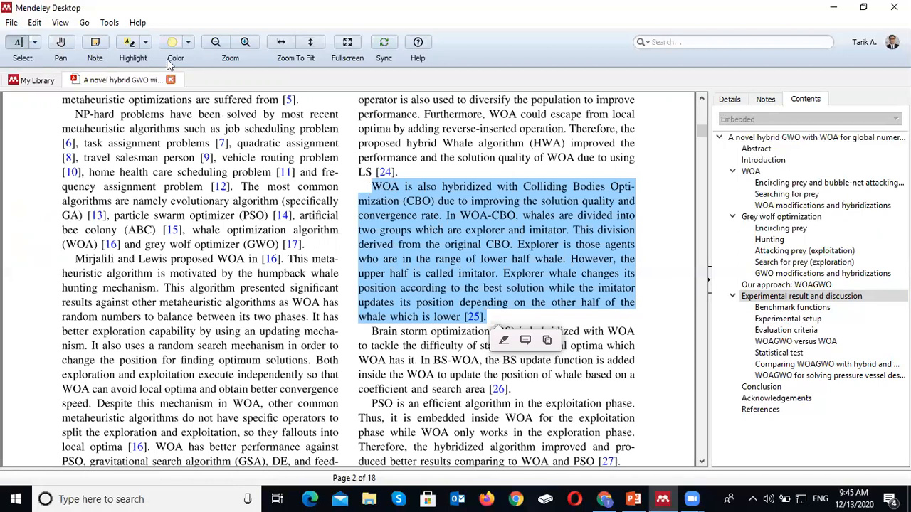
left_click(188, 43)
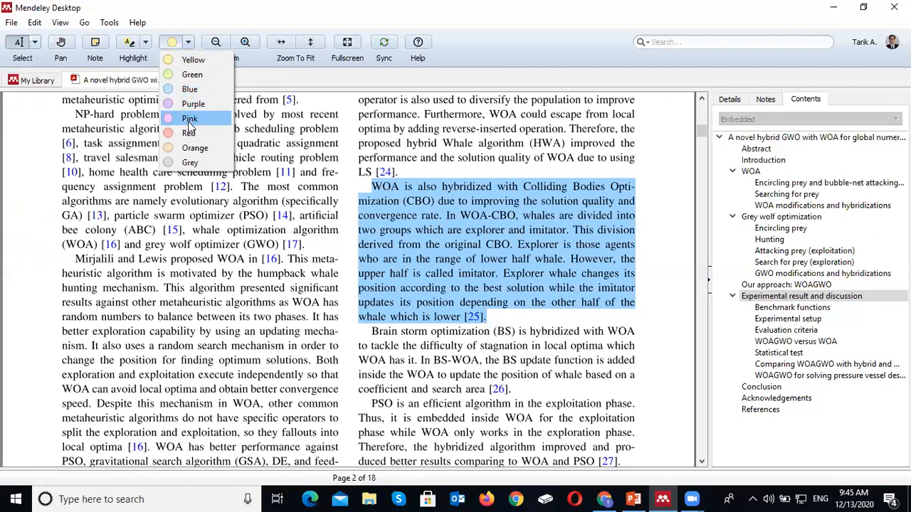
left_click(188, 120)
left_click(633, 176)
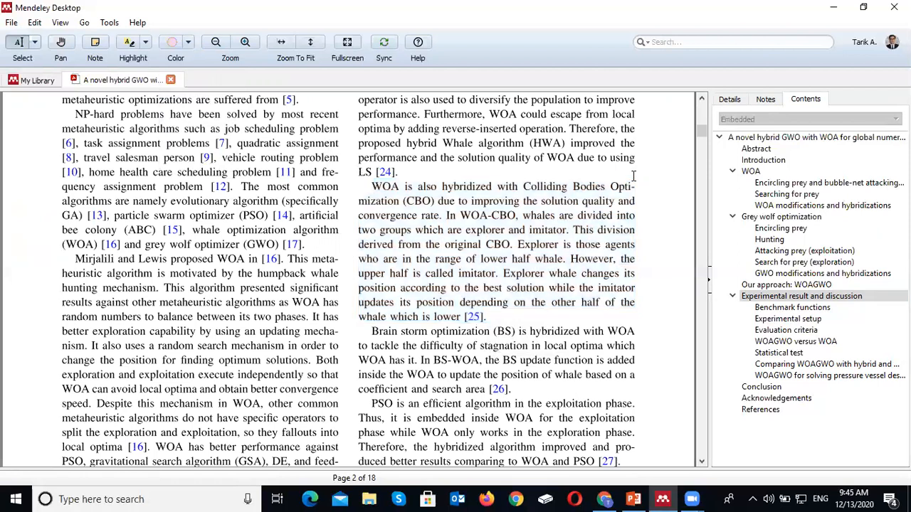
left_click(129, 42)
left_click_drag(370, 186, 491, 317)
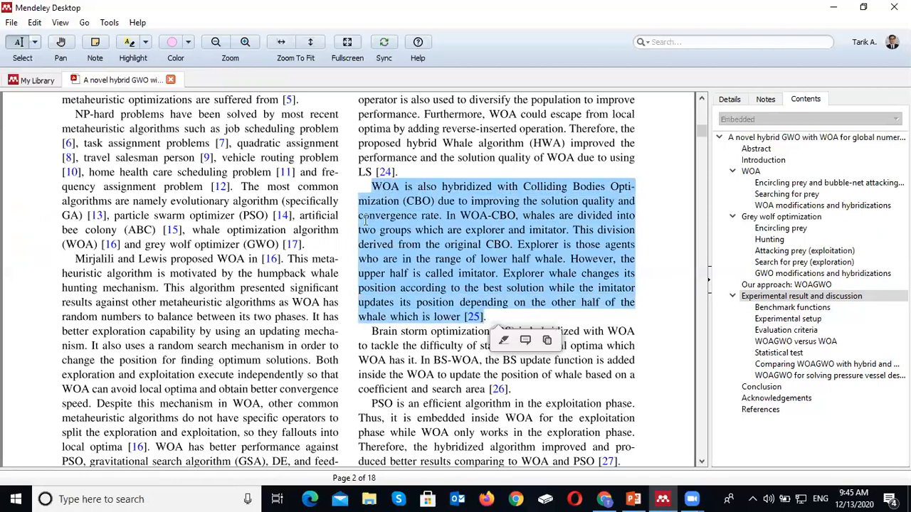
left_click(129, 44)
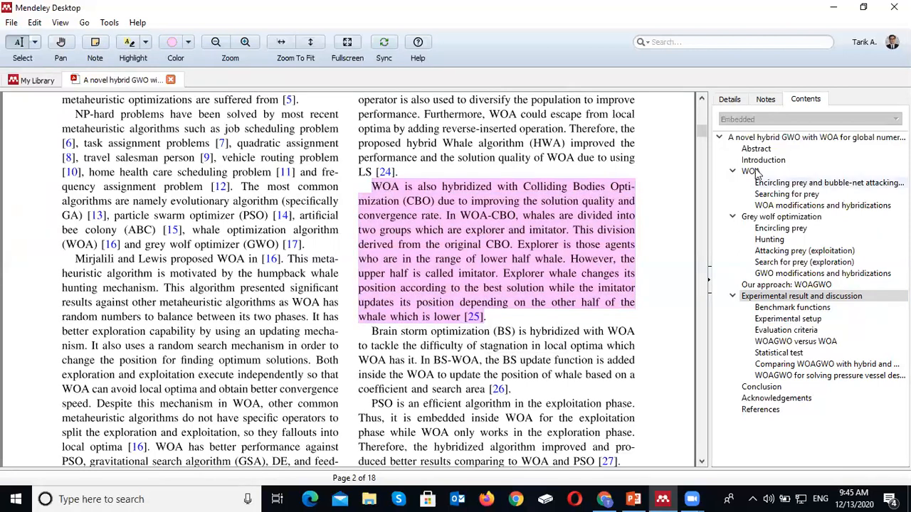
Step: Add the general note "This is a good information for my future work." to the paper
left_click(765, 100)
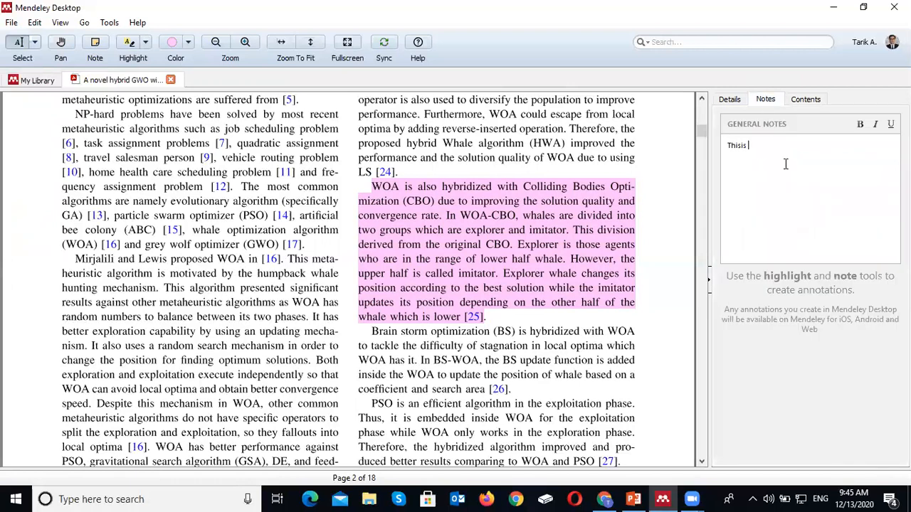
type("This is goo")
type(" good")
type(" information")
type(" for my future work.")
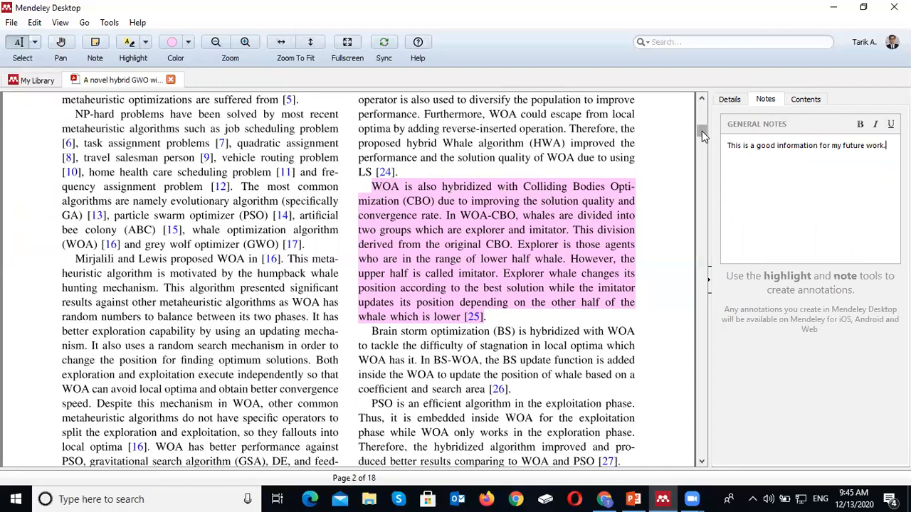
Step: Highlight the "Fig. 1 Grey wolves' hierarchy" caption on page 6 in pink and add the general note "Figure 1 is also significant"
left_click_drag(701, 131, 688, 214)
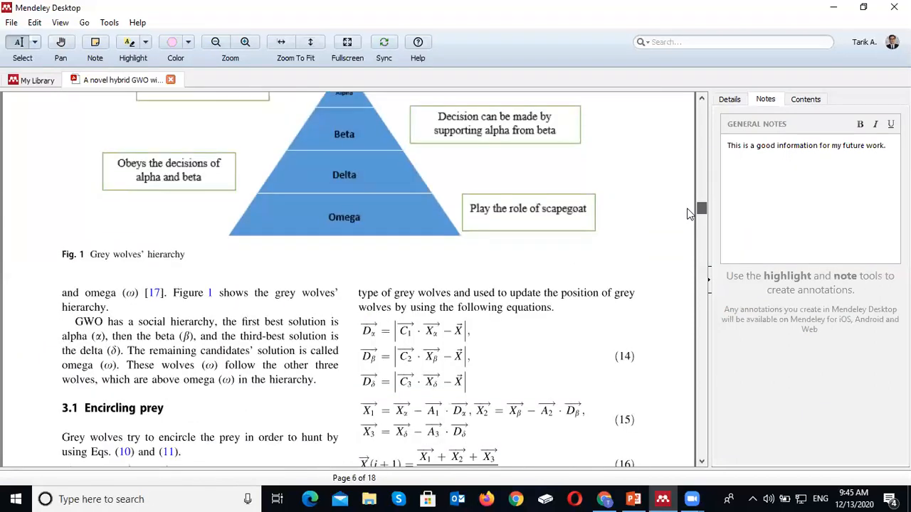
left_click_drag(186, 254, 64, 253)
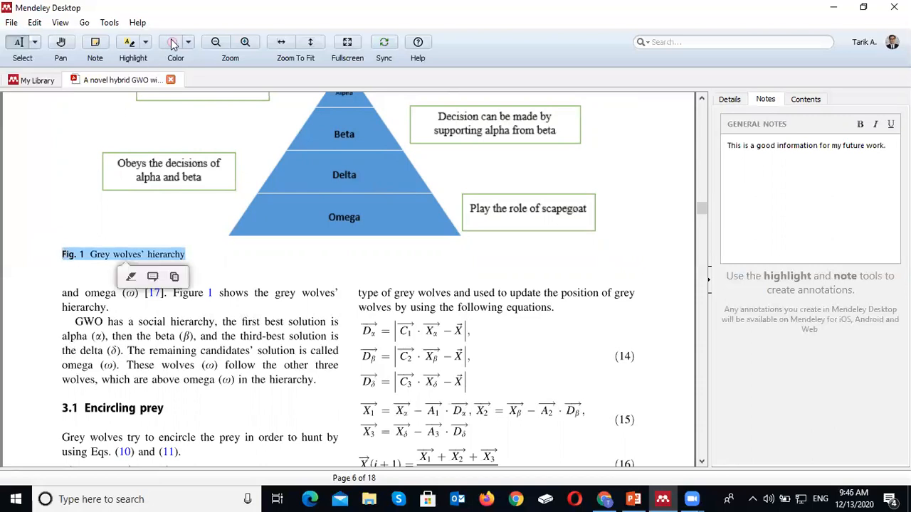
left_click(131, 43)
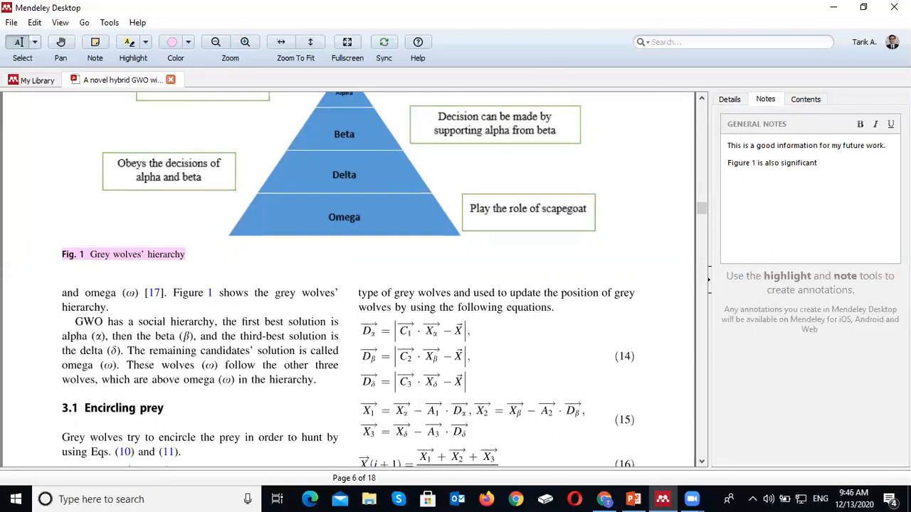
Step: Close the annotated paper and return to the library's Papers folder
left_click_drag(705, 211, 703, 134)
left_click(244, 41)
left_click(217, 42)
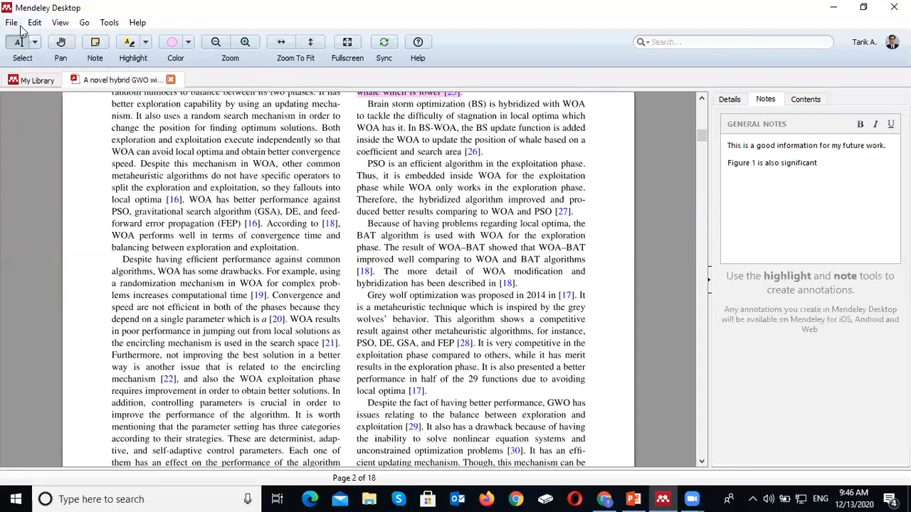
left_click(171, 81)
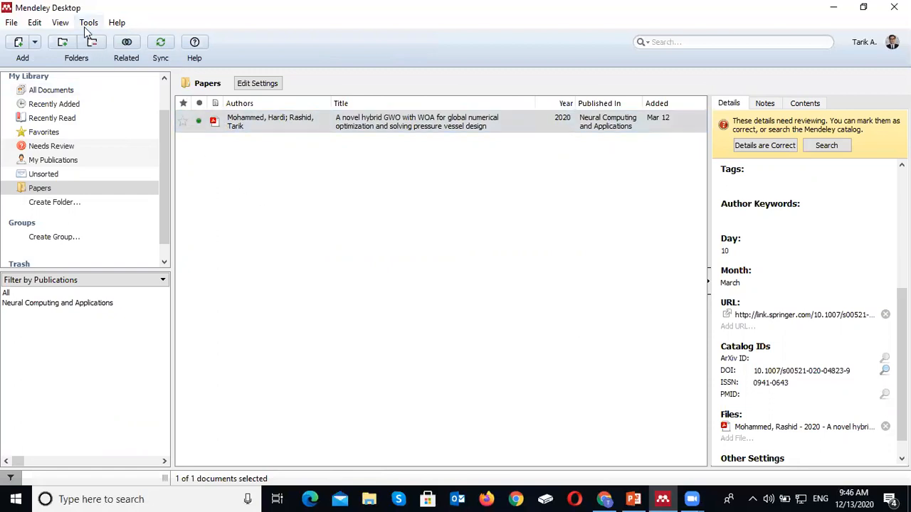
left_click(35, 22)
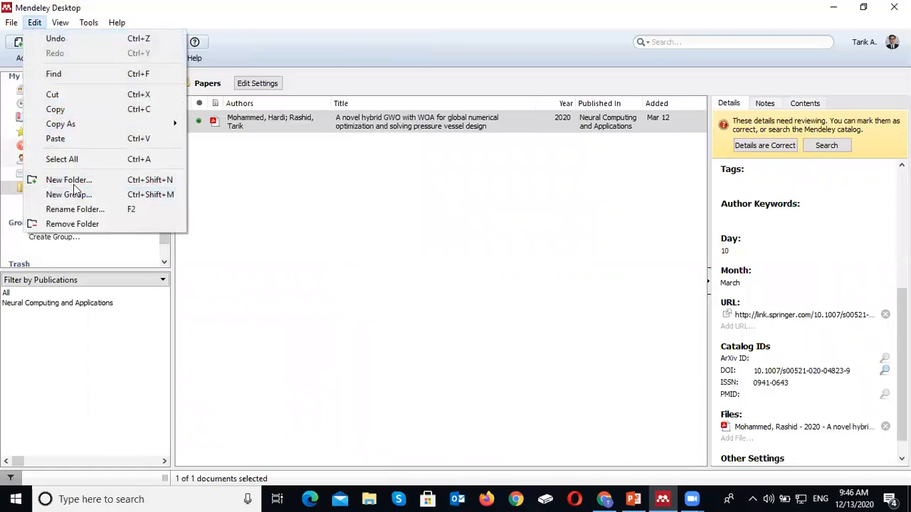
mouse_move(58, 26)
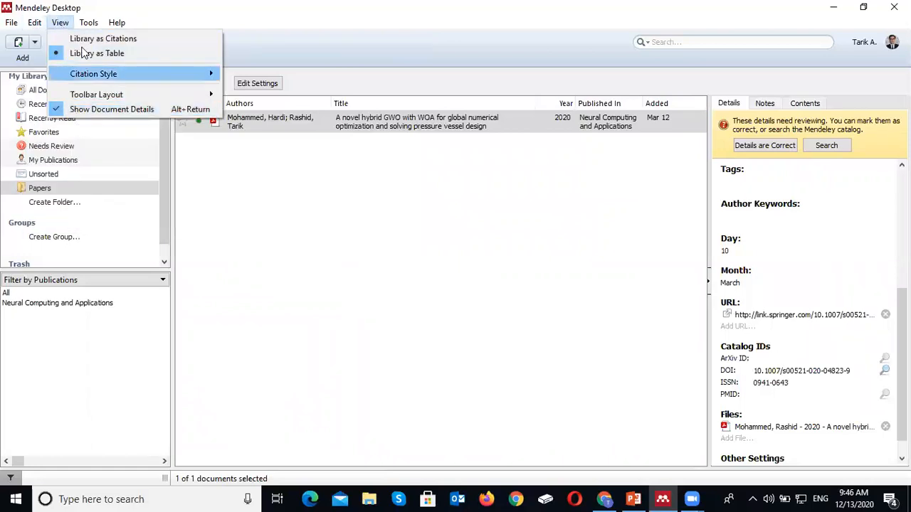
mouse_move(87, 23)
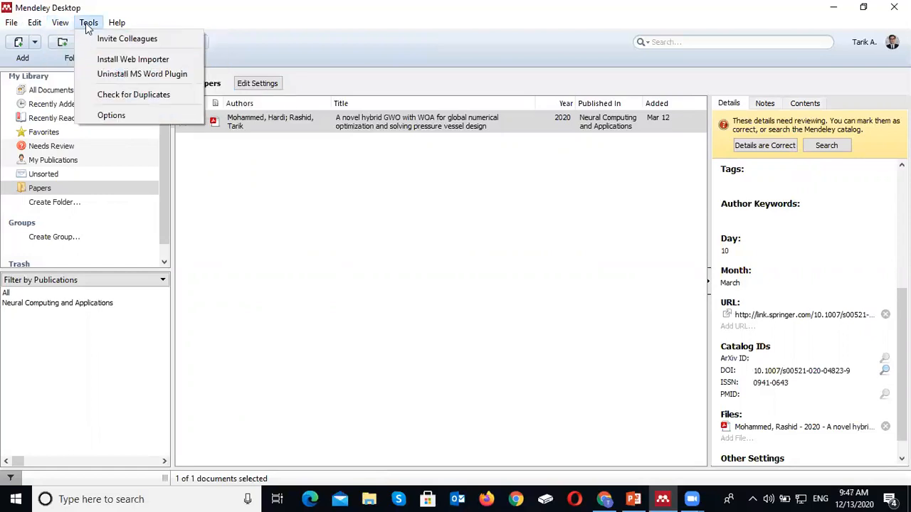